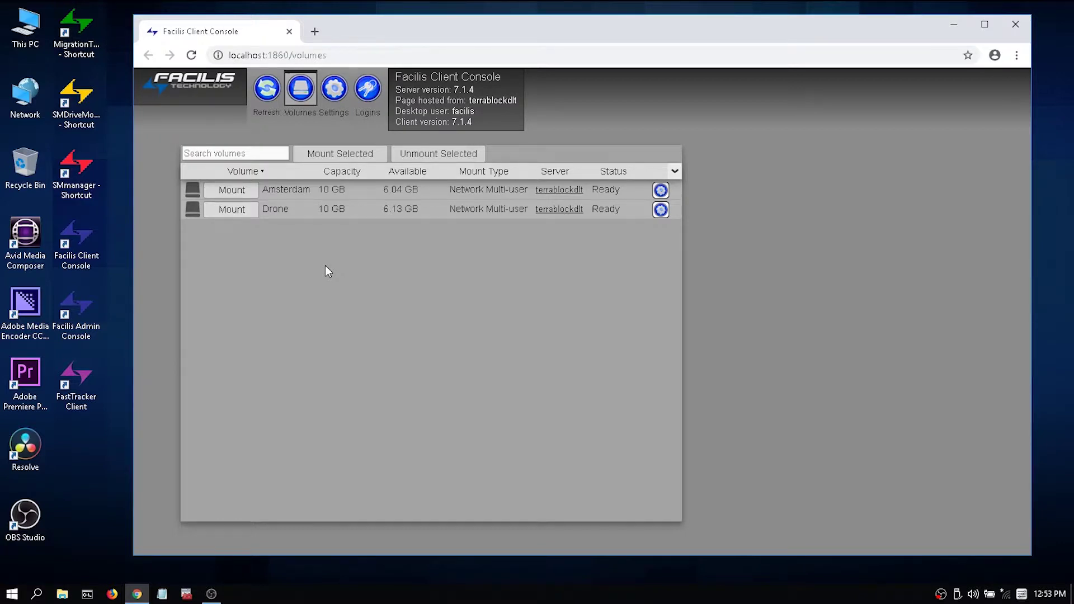
# - Log a user in to the terrablockdlt server from the Logins page
pyautogui.click(368, 90)
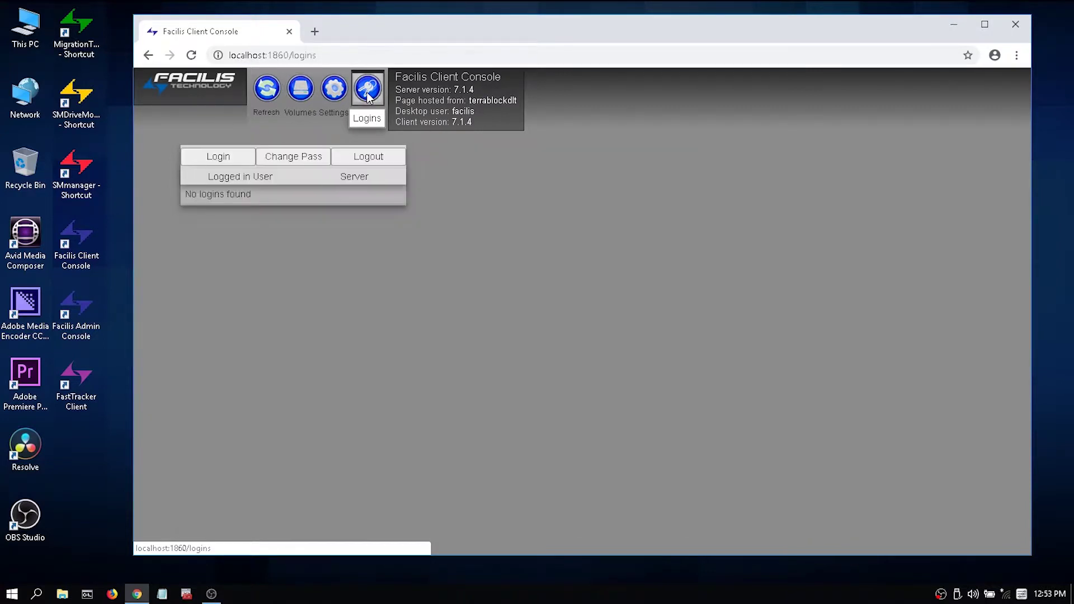
pyautogui.click(218, 156)
pyautogui.write('dan')
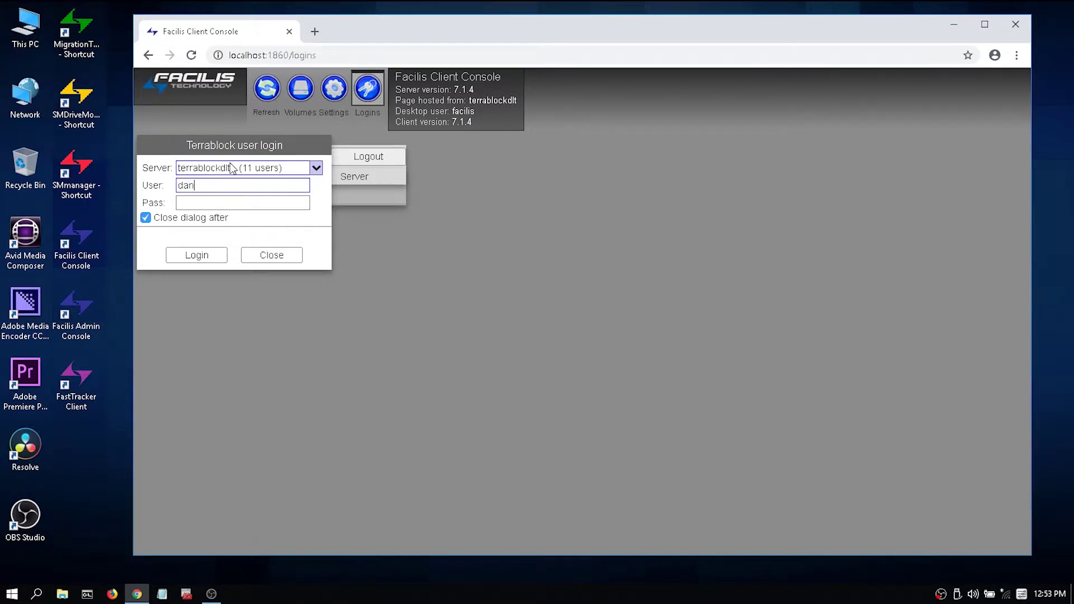
pyautogui.press('Return')
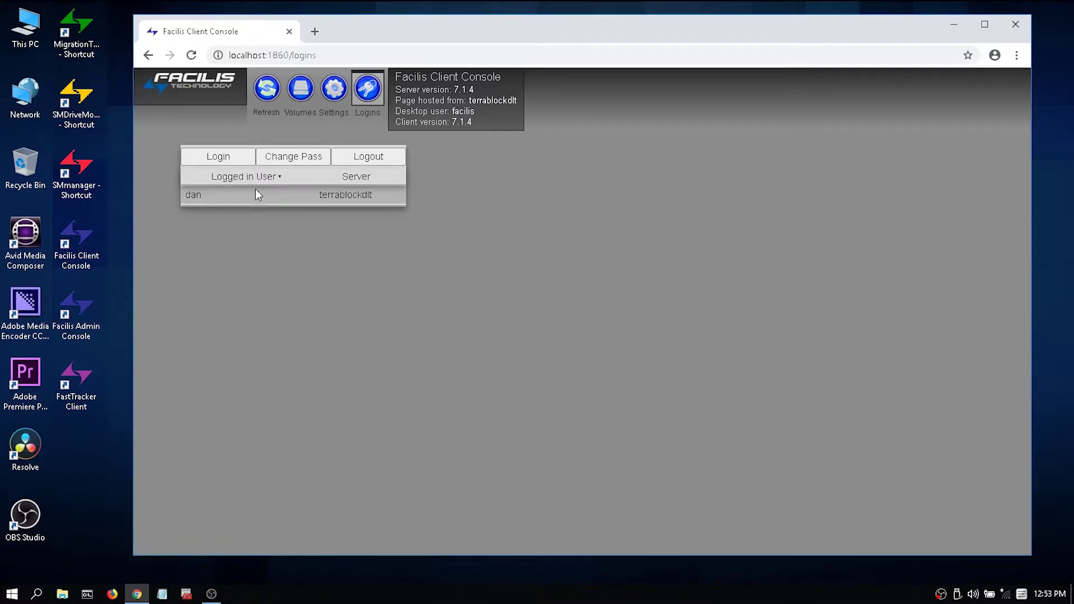
# - Log the user out of terrablockdlt, leaving only Amsterdam and Drone on the Volumes list
pyautogui.click(300, 89)
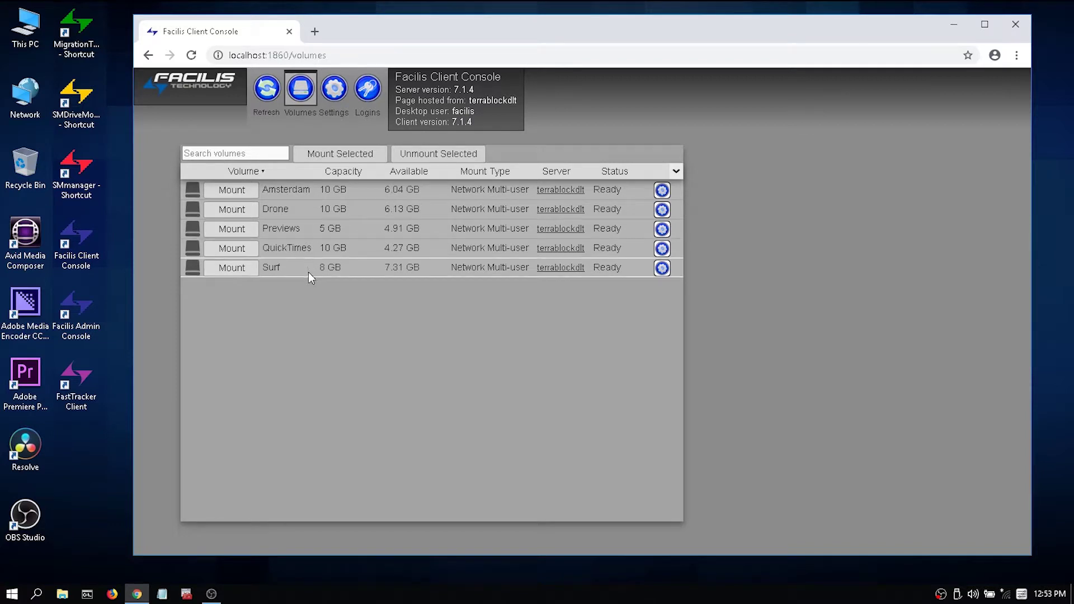
pyautogui.click(367, 88)
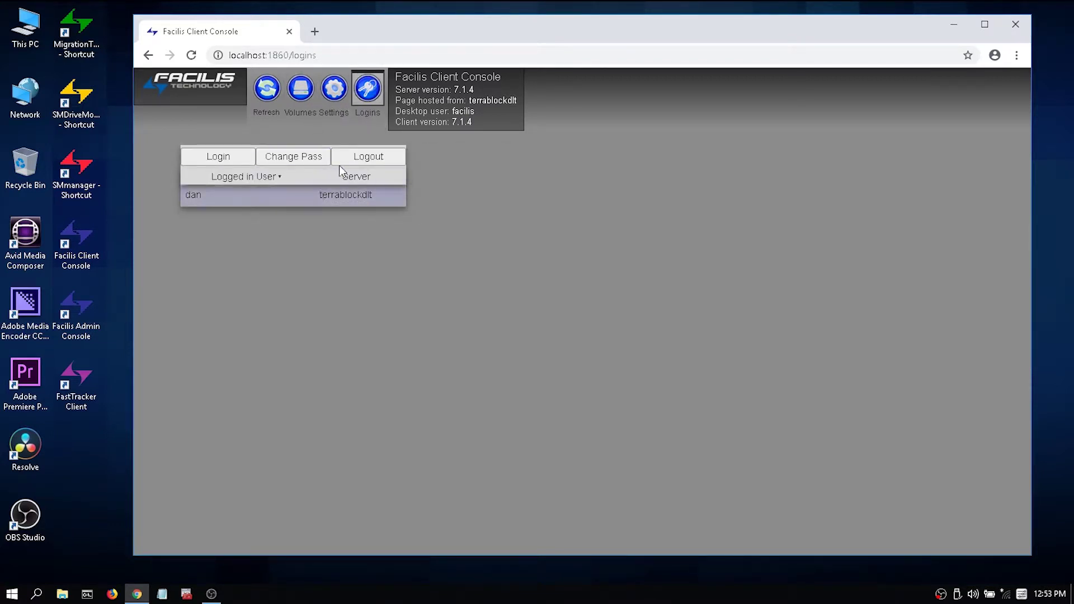
pyautogui.click(369, 156)
pyautogui.click(210, 240)
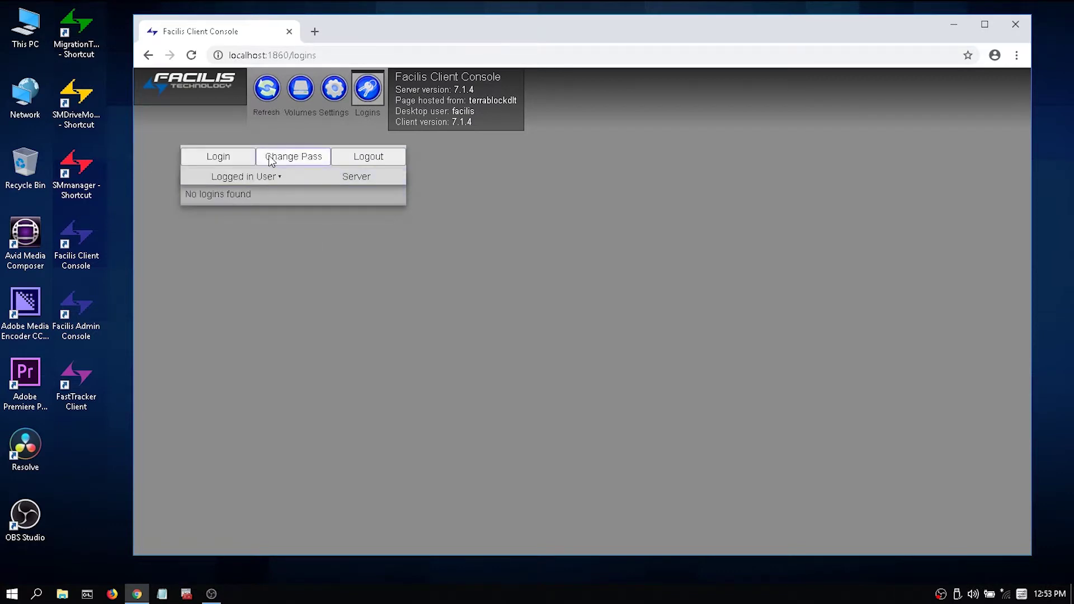
pyautogui.click(301, 88)
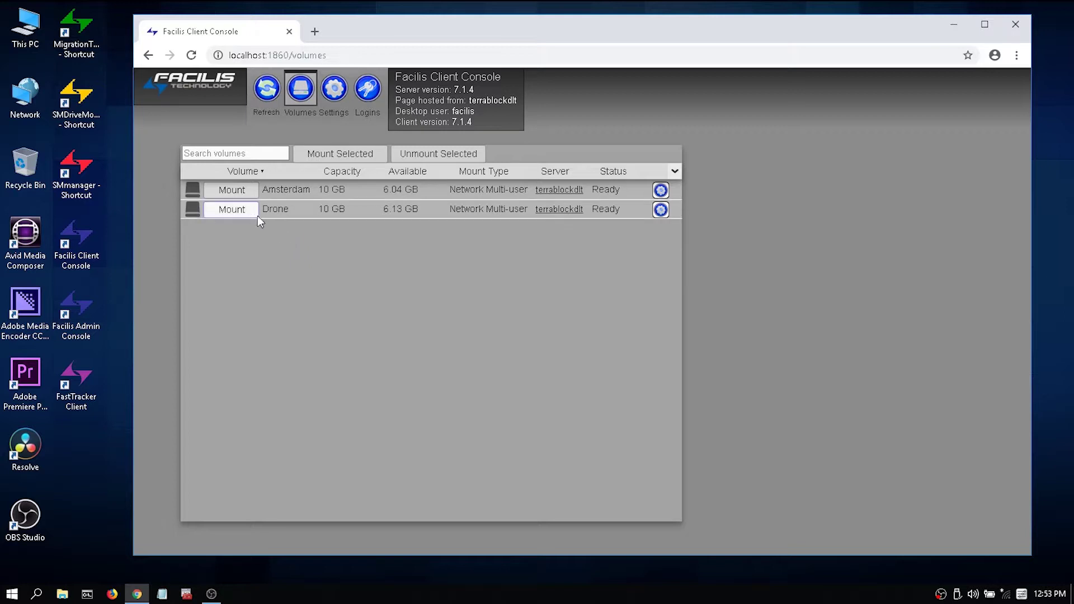
# - Mount Drone and Amsterdam, then unmount and remount both selected volumes with write access
pyautogui.click(232, 209)
pyautogui.click(235, 192)
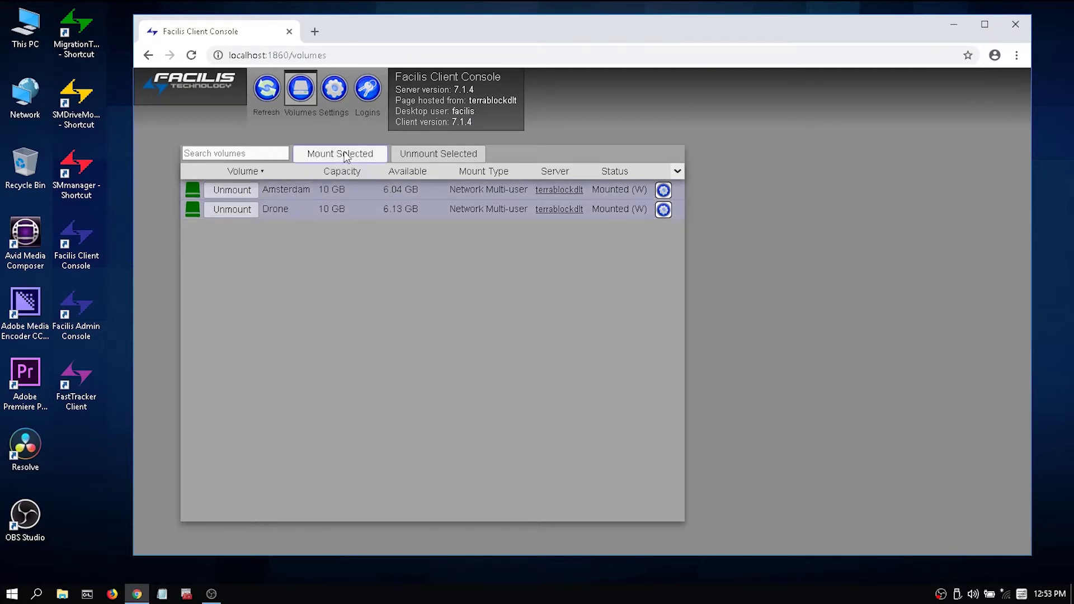
pyautogui.click(418, 156)
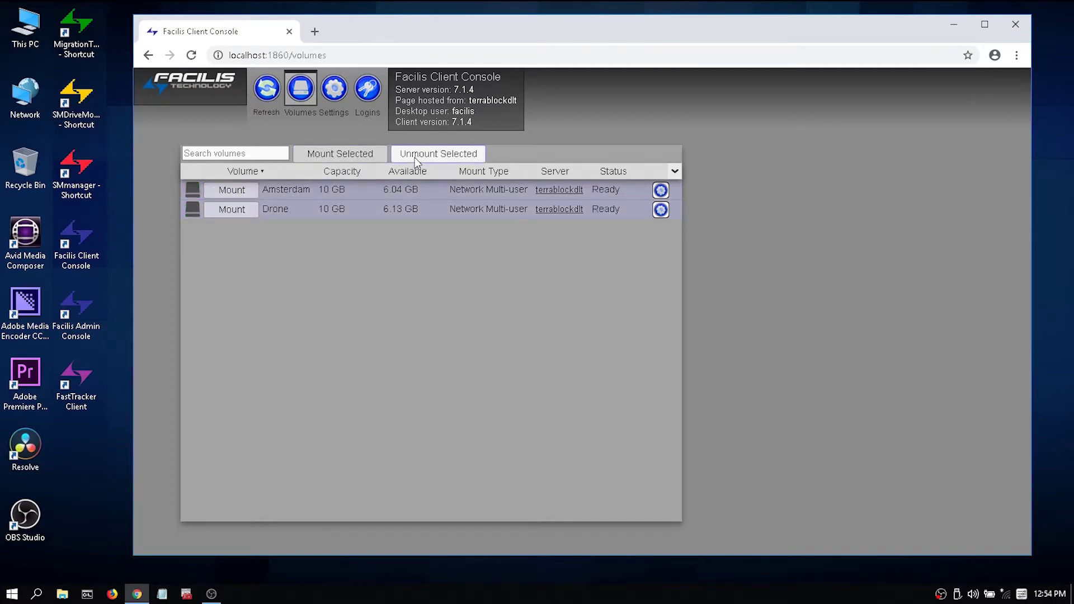
pyautogui.click(353, 154)
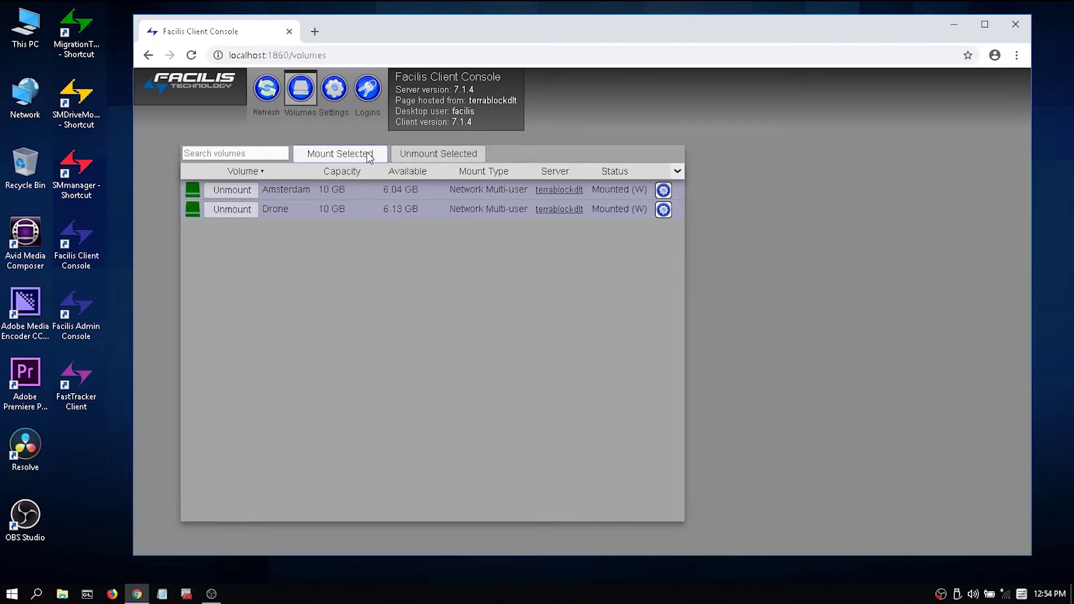
pyautogui.click(664, 189)
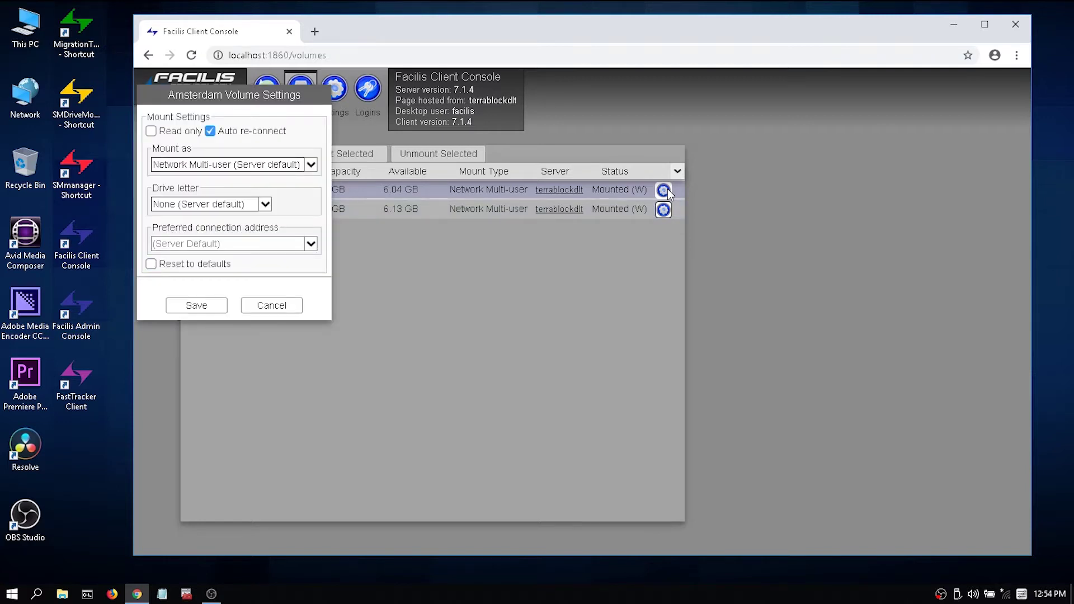
pyautogui.click(282, 162)
pyautogui.click(251, 180)
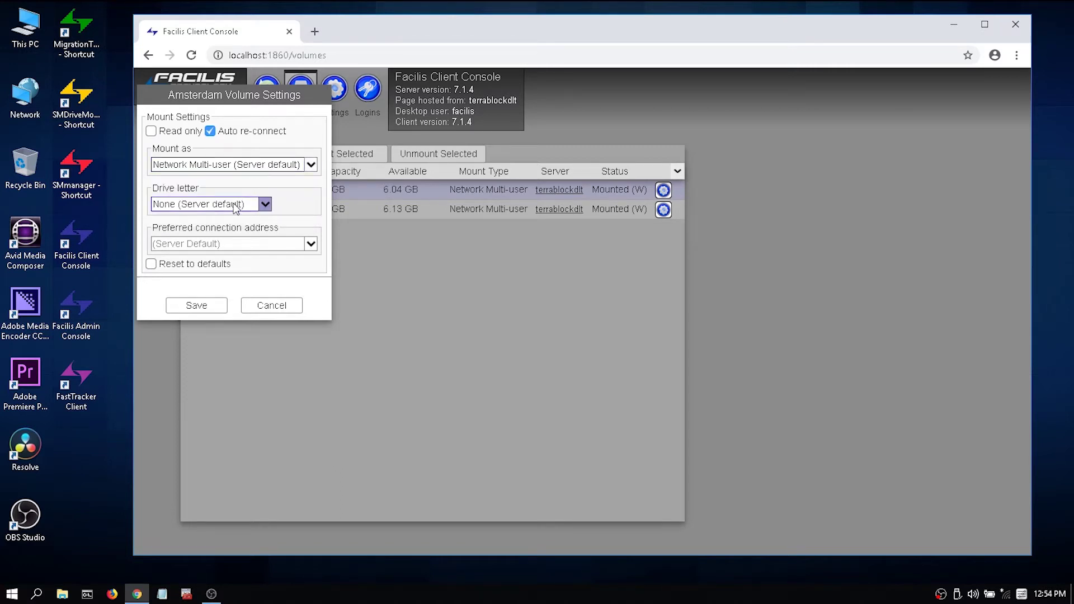
pyautogui.click(266, 204)
pyautogui.click(239, 185)
pyautogui.click(270, 305)
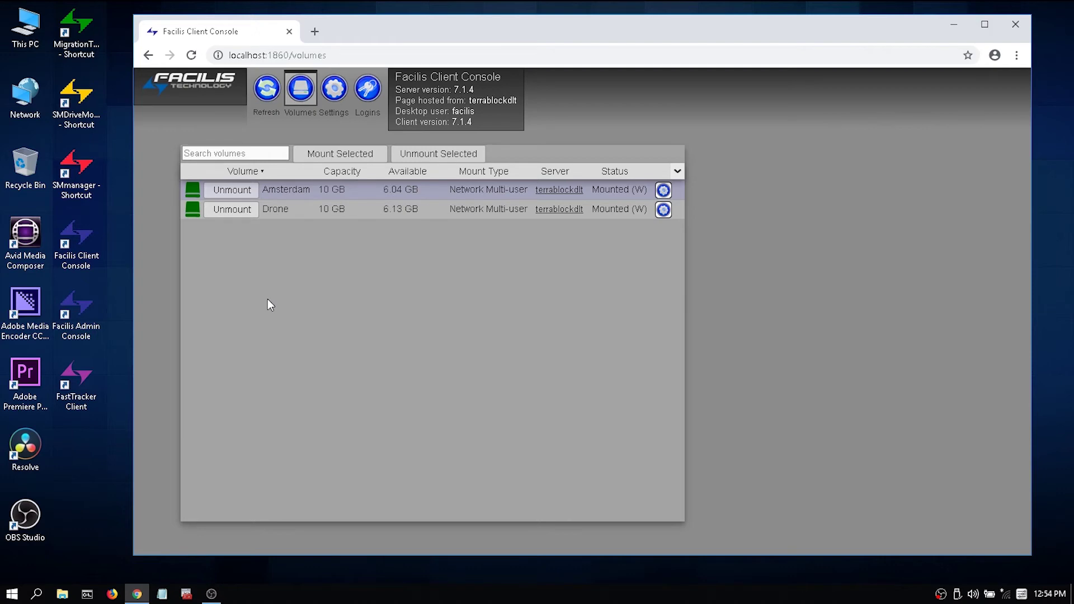